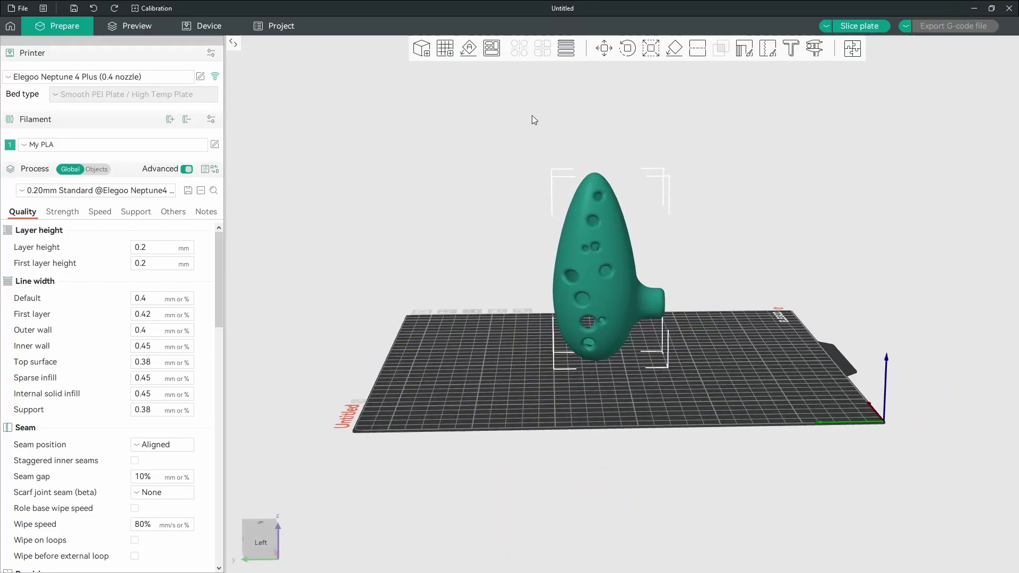
Slice the ocarina plate with Ctrl+R and raise the preview slider through its bottom layers
key(ctrl+r)
scroll(1007, 533, up, 10)
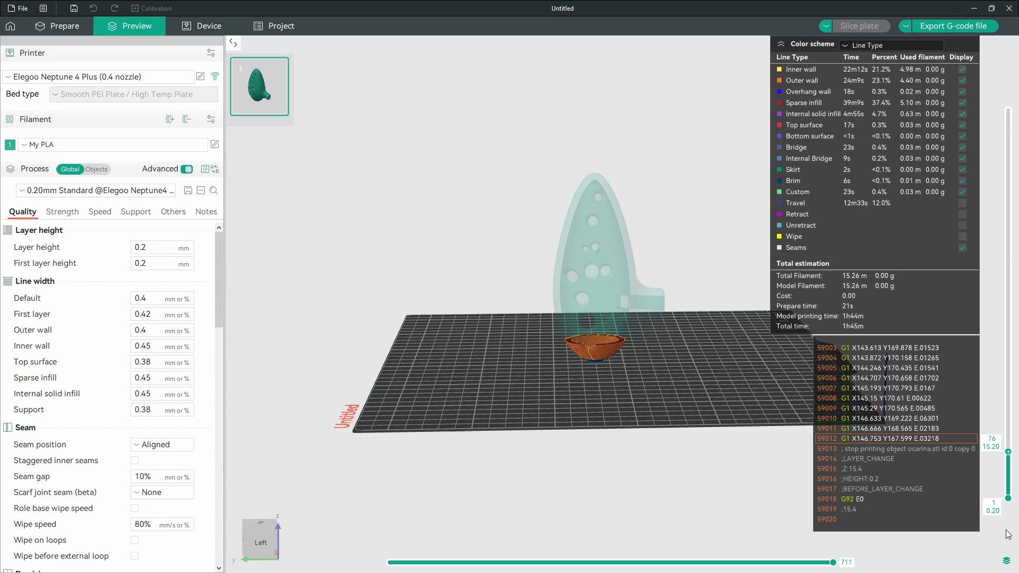
scroll(1007, 533, up, 20)
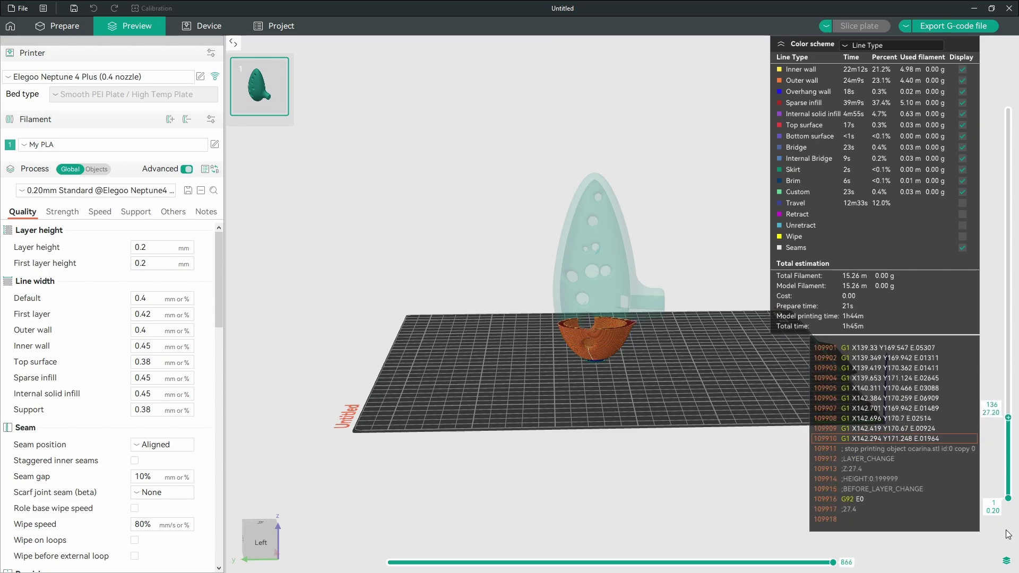
scroll(1007, 534, up, 20)
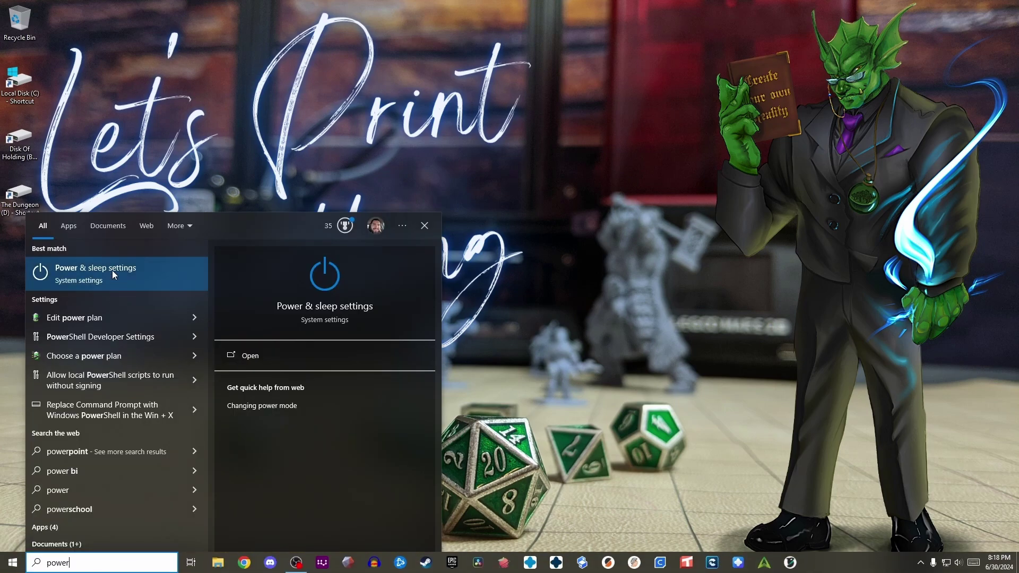
Open the 'Power & sleep settings' result from the power search
click(138, 279)
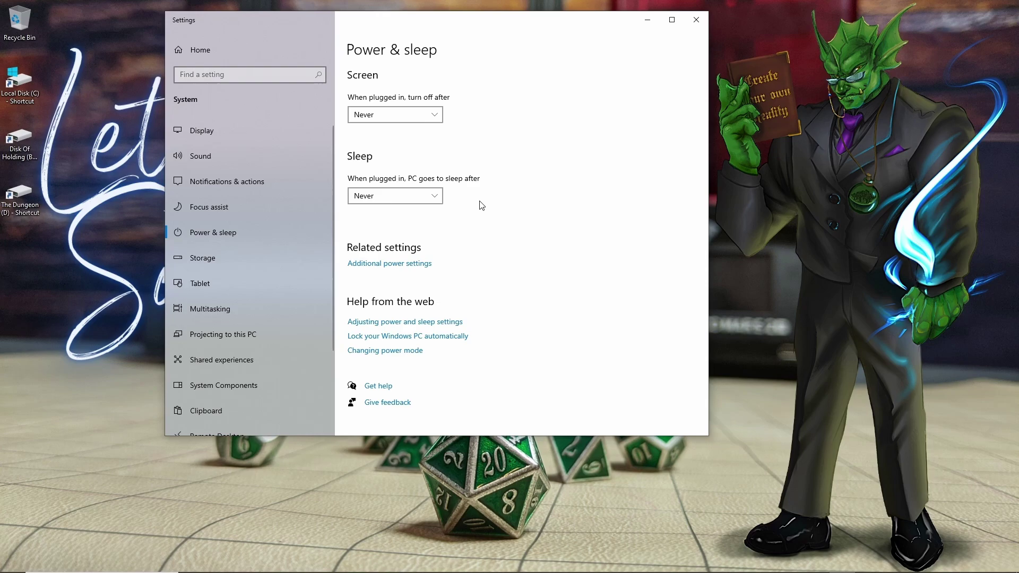
Open Additional power settings to list the Control Panel power plans
click(405, 265)
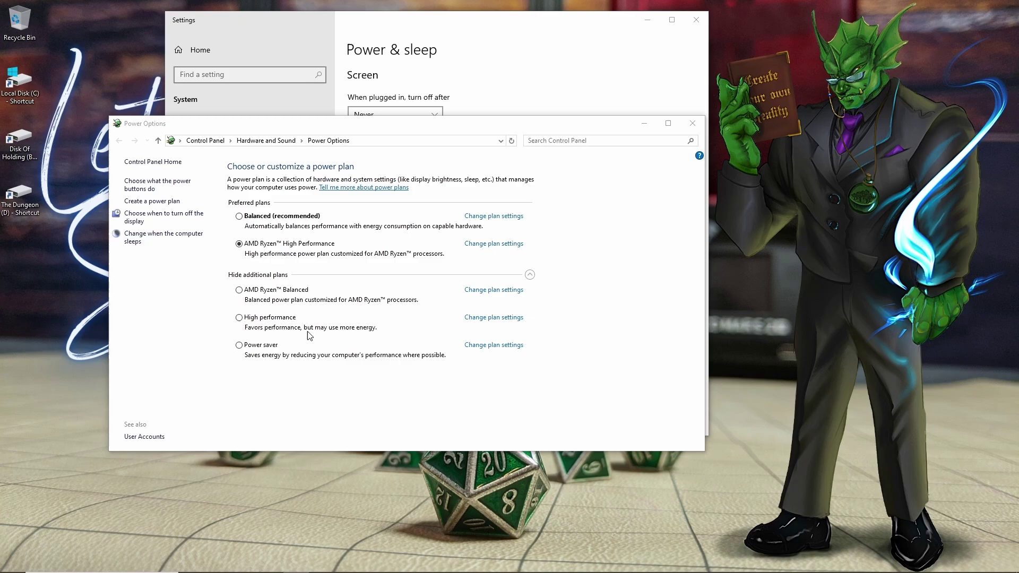
click(175, 201)
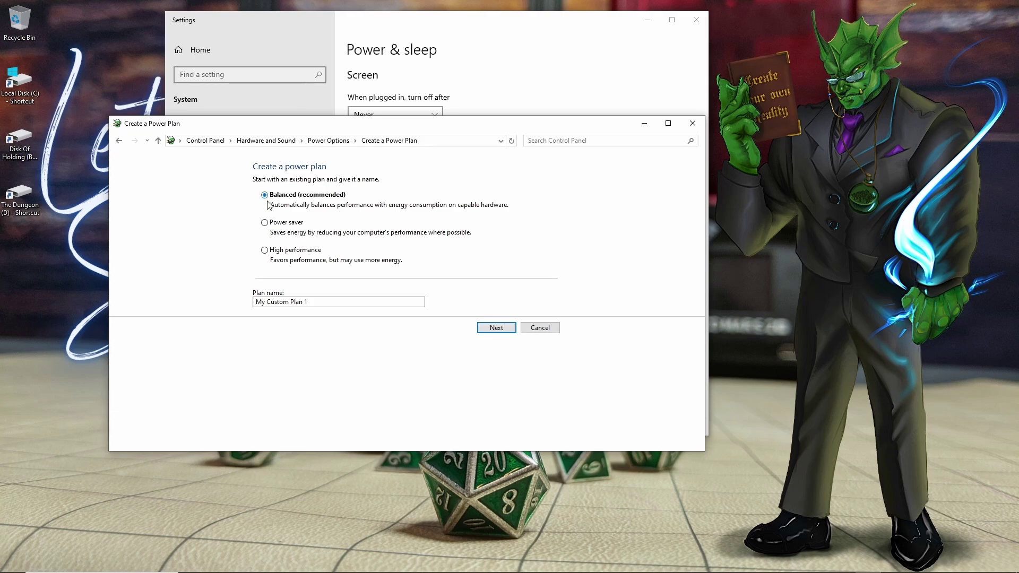
click(264, 226)
click(264, 251)
click(492, 329)
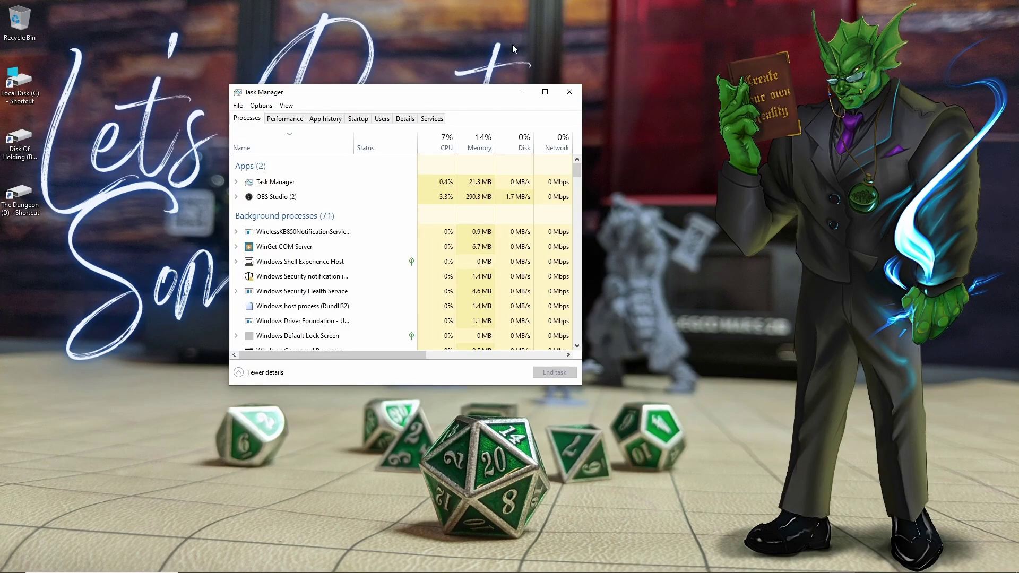
Maximize Task Manager so its GPU and power usage columns are visible
click(545, 92)
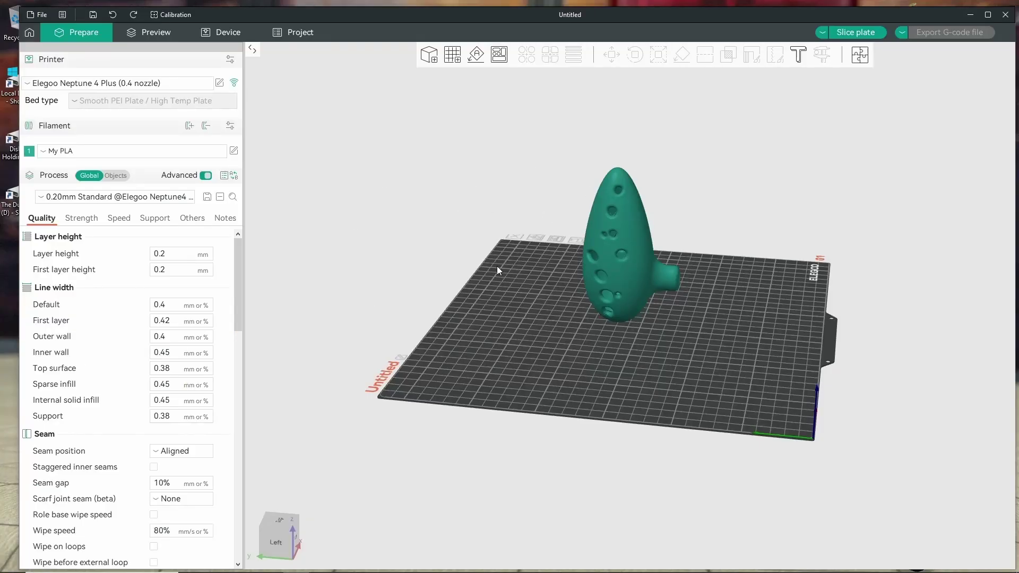
Rotate the view, slice the ocarina plate, and switch back to Task Manager
drag(496, 271, 500, 160)
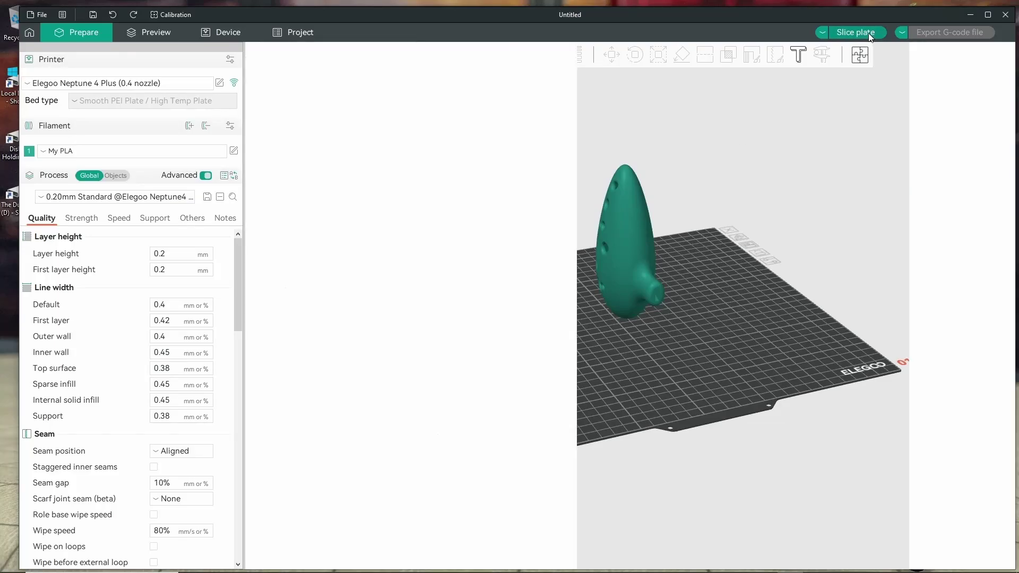
click(871, 32)
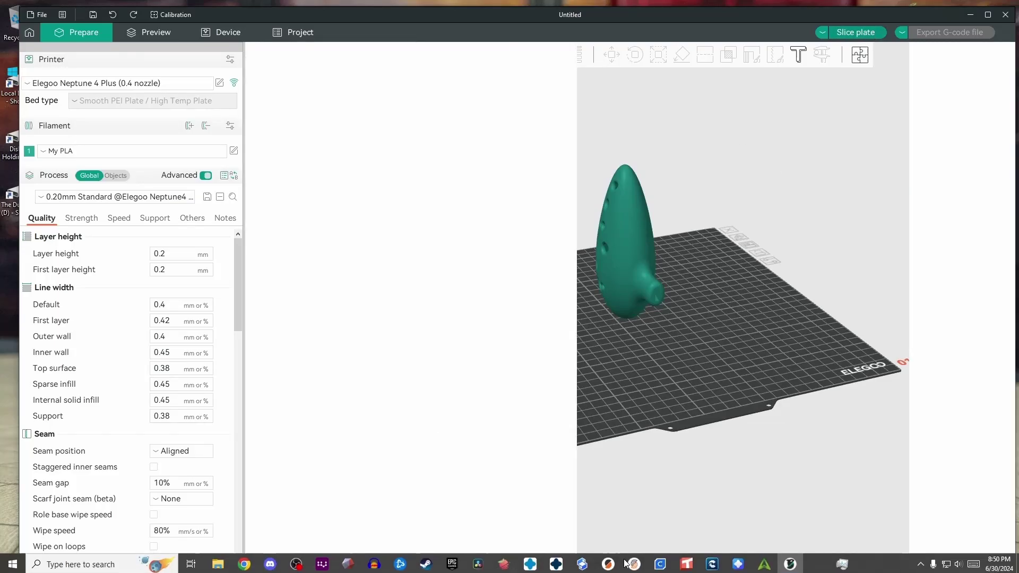
click(842, 563)
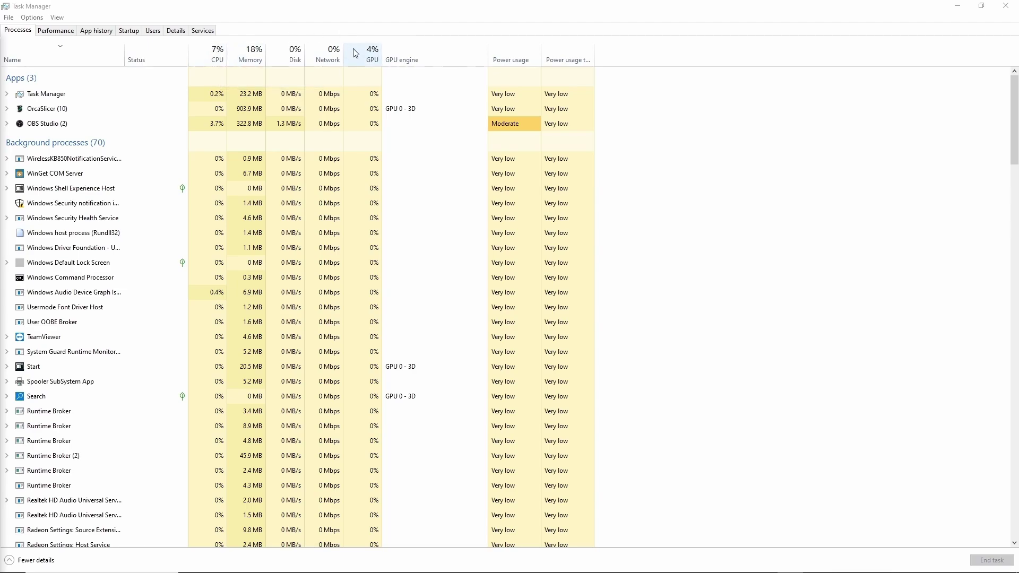
Sort processes by name and end the Google Chrome task
click(60, 56)
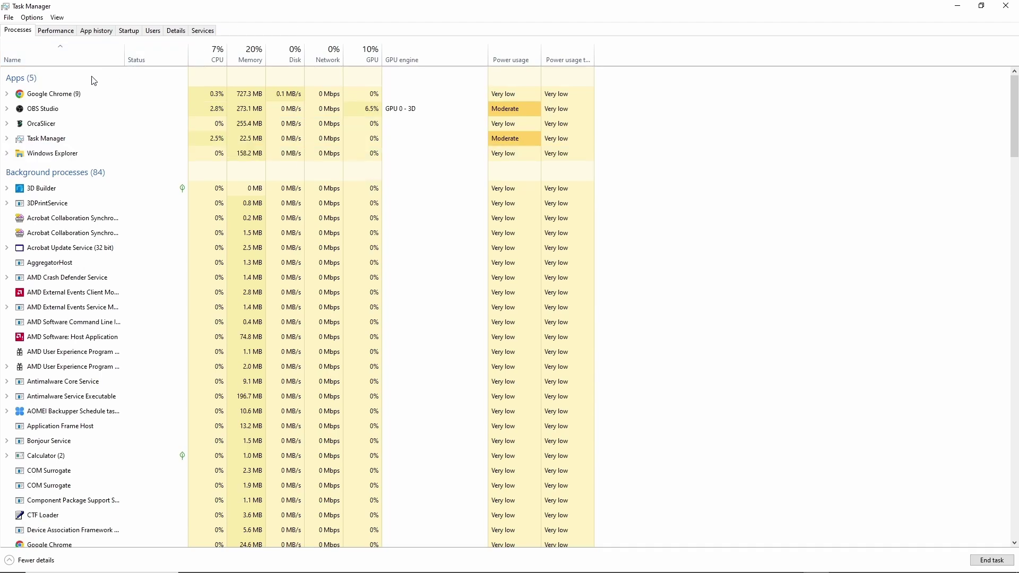
right_click(59, 94)
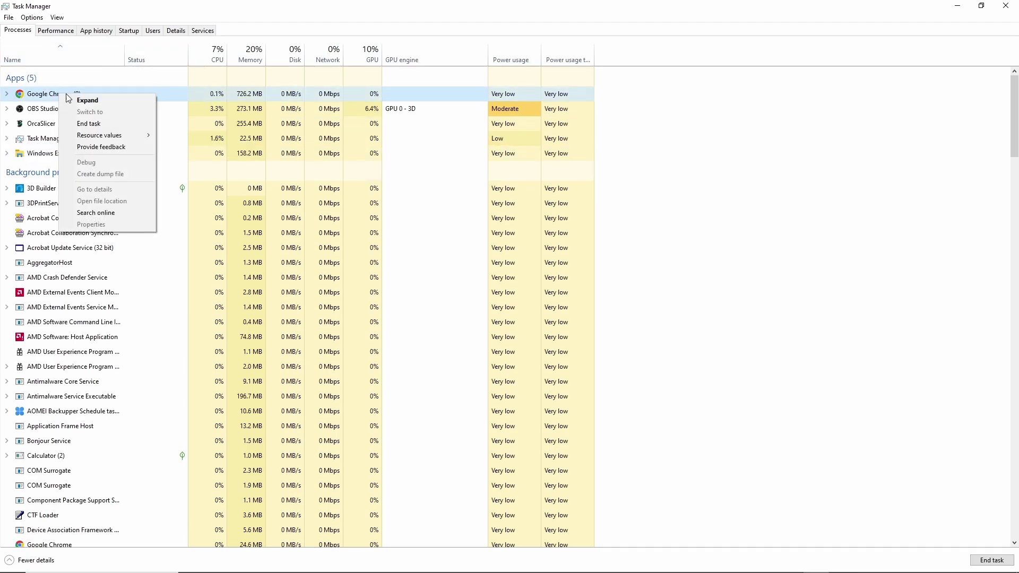
click(95, 124)
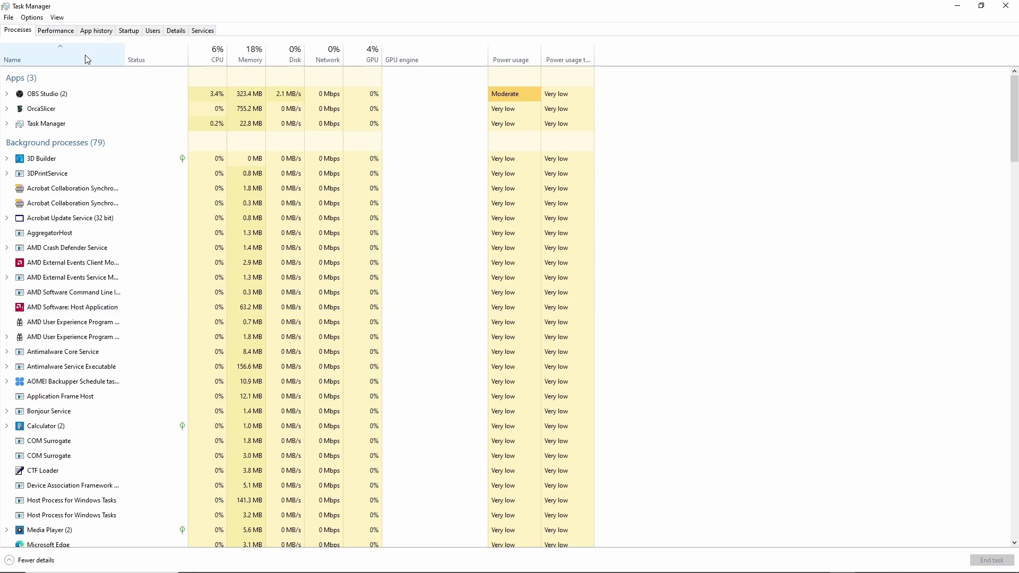
Switch Task Manager to the Startup tab to review startup apps
click(129, 30)
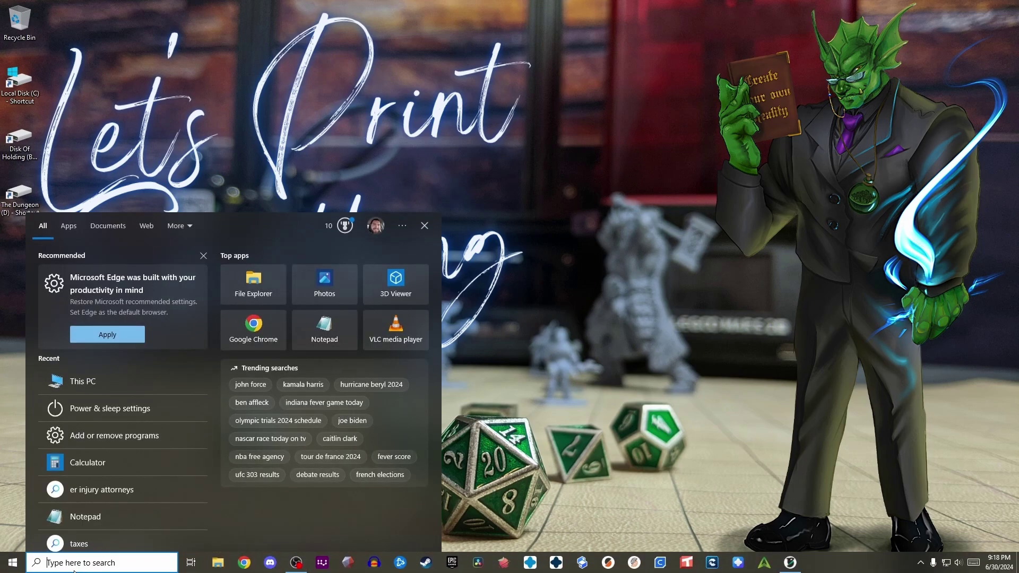
Search 'this' and open This PC's Properties to see the 32.0 GB RAM
text(this)
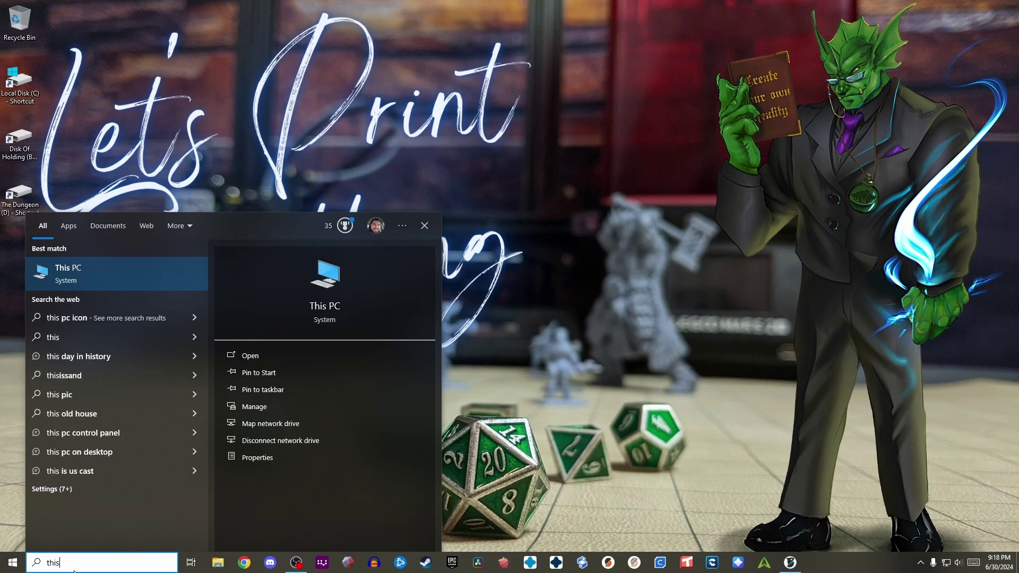
right_click(135, 259)
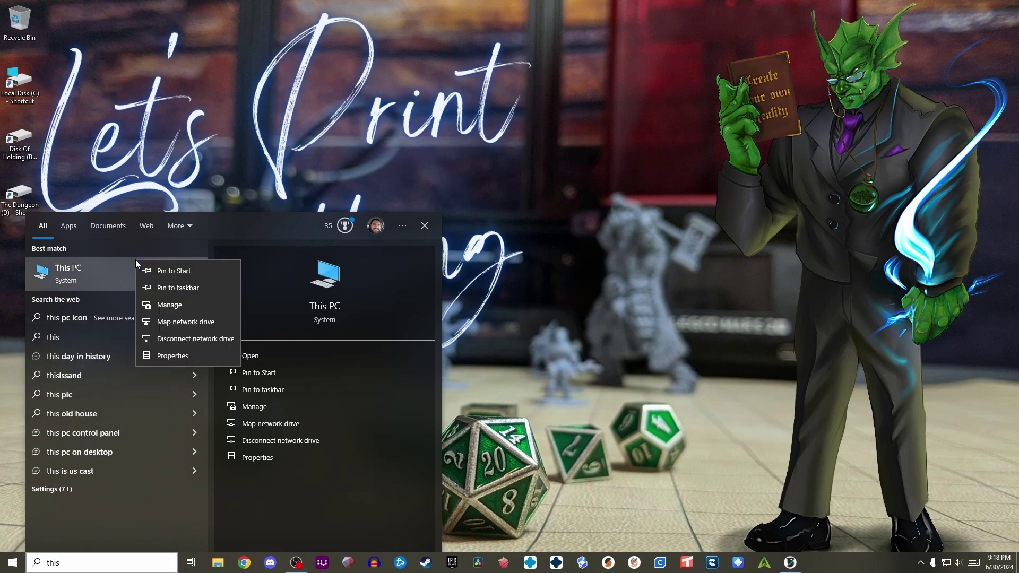
click(169, 356)
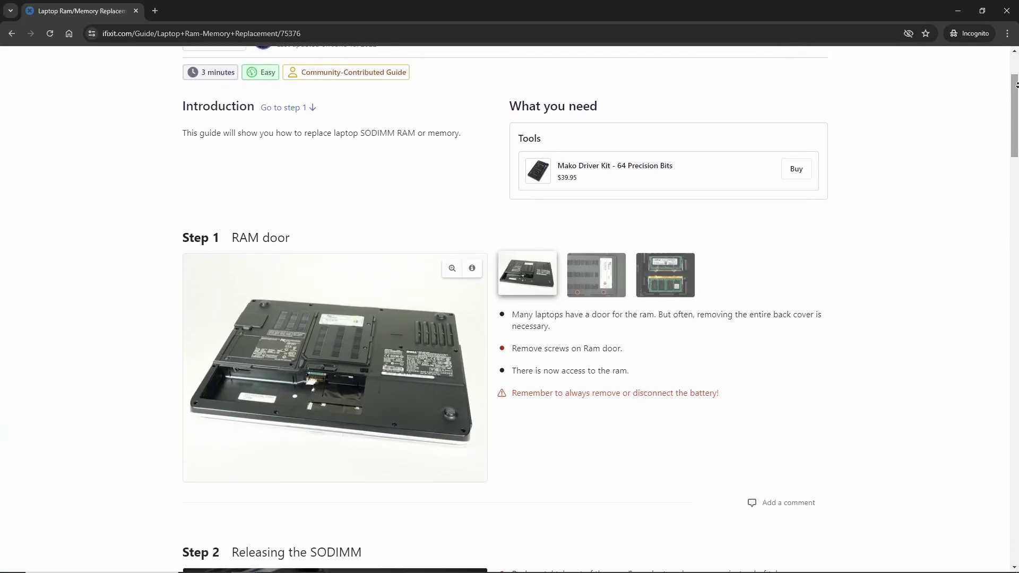
Scroll the iFixit Laptop RAM guide down to Step 3, Removing the RAM
scroll(1015, 84, down, 3)
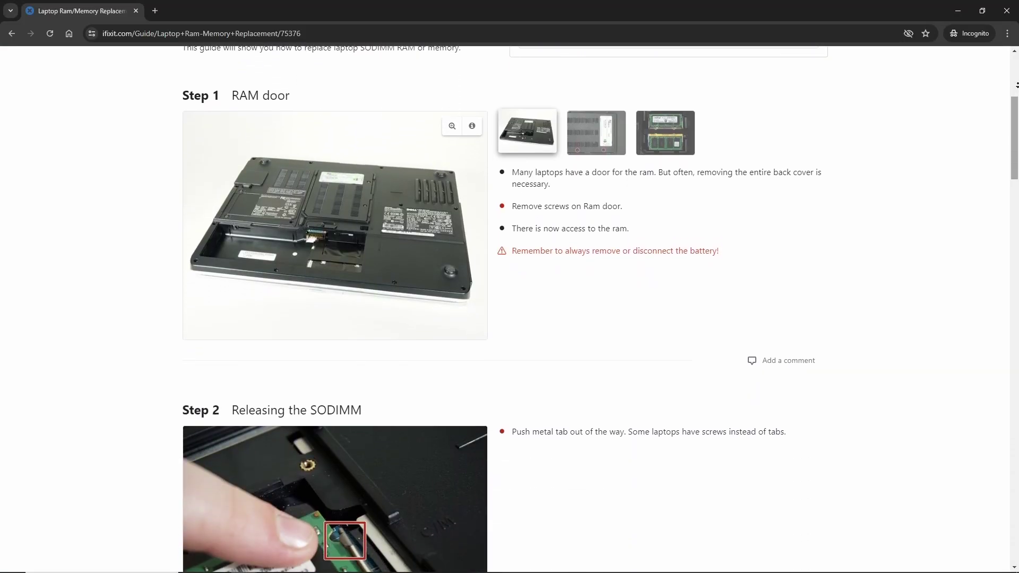
scroll(1017, 84, down, 3)
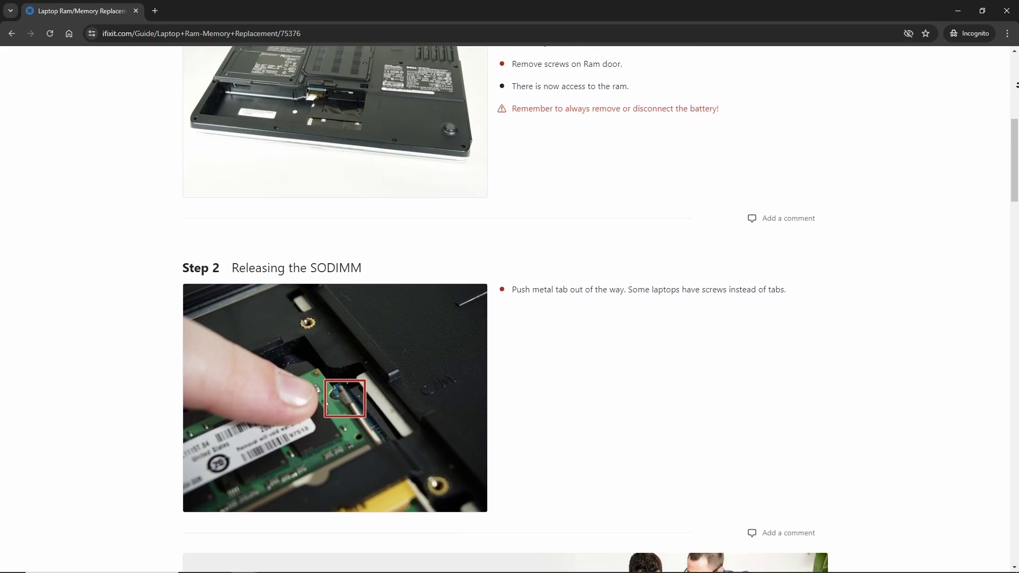
scroll(1016, 85, down, 3)
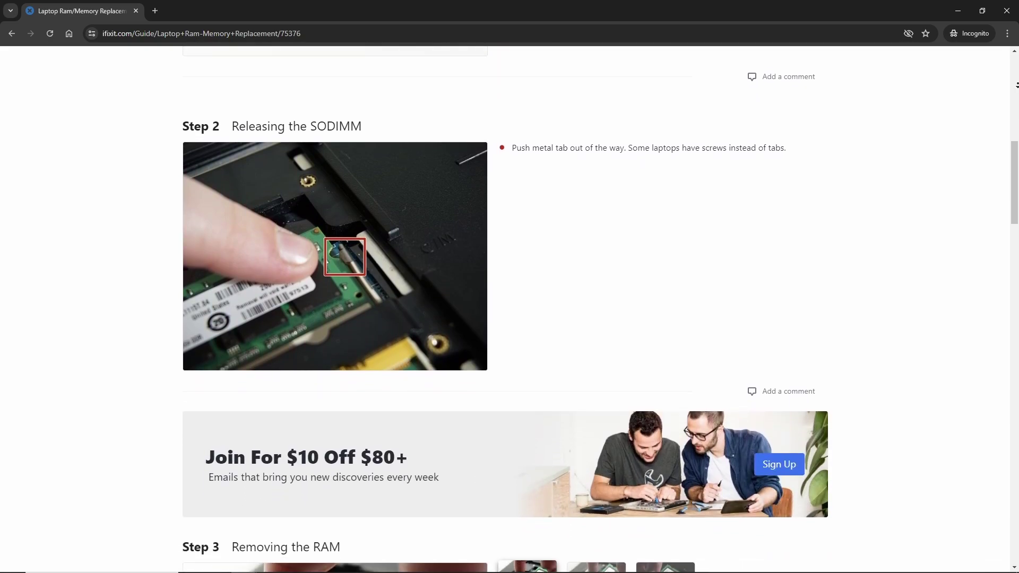
scroll(1016, 84, down, 3)
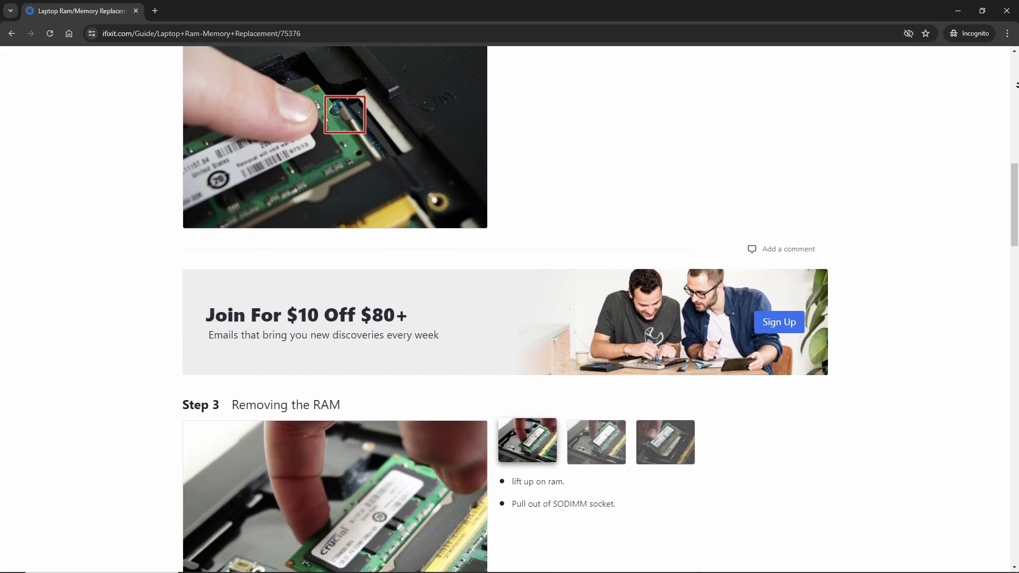
scroll(1016, 85, down, 1)
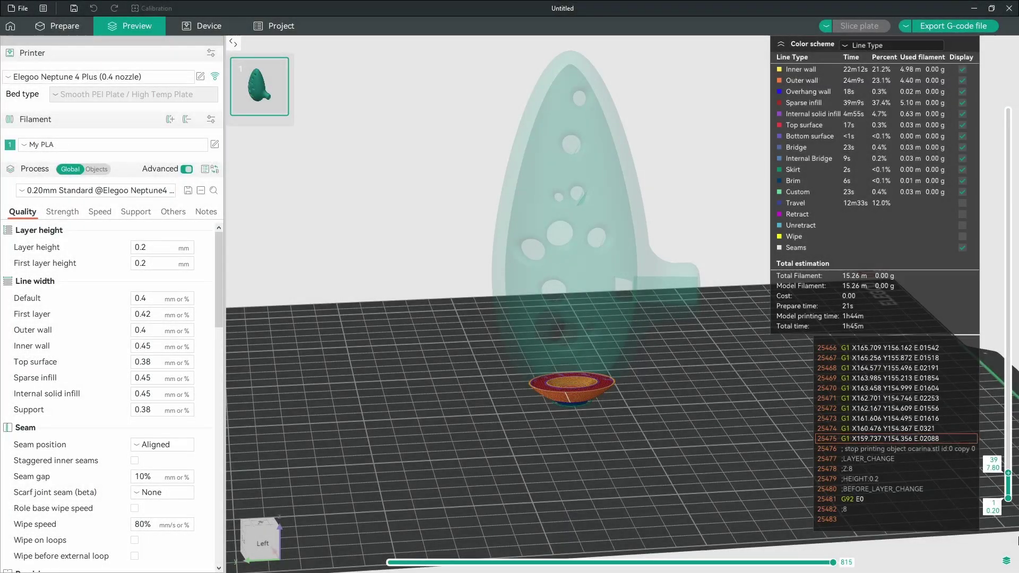
Raise the ocarina's layer preview to layer 645 at 129.00 mm
key(Up)
key(Up)
key(Up)
key(Up)
key(Up)
key(Up)
key(Up)
key(Up)
key(Up)
key(Up)
key(Up)
key(Up)
key(Up)
key(Up)
key(Up)
key(Up)
key(Up)
key(Up)
key(Up)
key(Up)
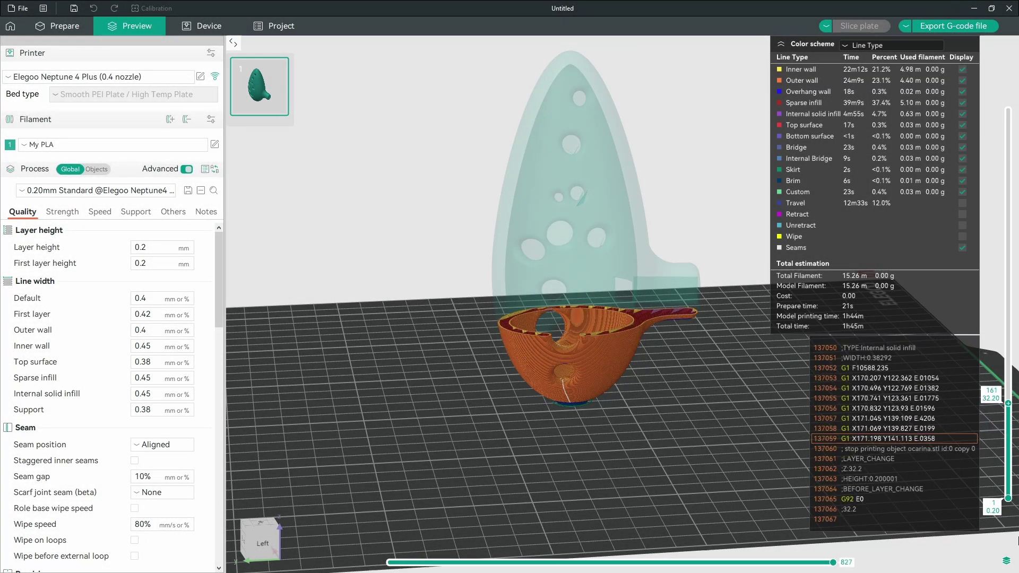
key(Up)
key(Up)
key(Up)
key(Up)
key(Up)
key(Up)
key(Up)
key(Up)
key(Up)
key(Up)
key(Up)
key(Up)
key(Up)
key(Up)
key(Up)
key(Up)
key(Up)
key(Up)
key(Up)
key(Up)
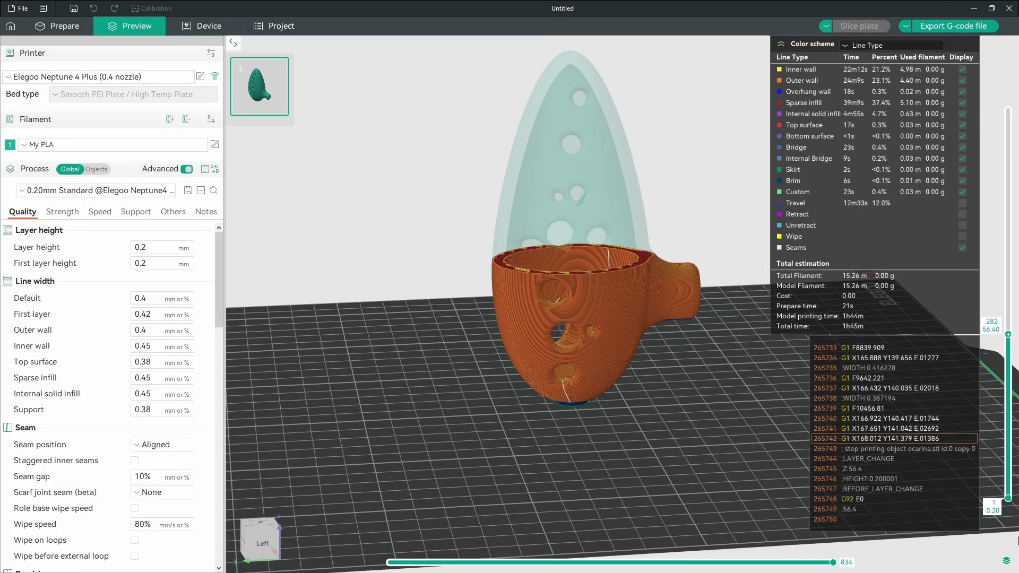
key(Up)
key(Up)
key(Up)
key(Up)
key(Up)
key(Up)
key(Up)
key(Up)
key(Up)
key(Up)
key(Up)
key(Up)
key(Up)
key(Up)
key(Up)
key(Up)
key(Up)
key(Up)
key(Up)
key(Up)
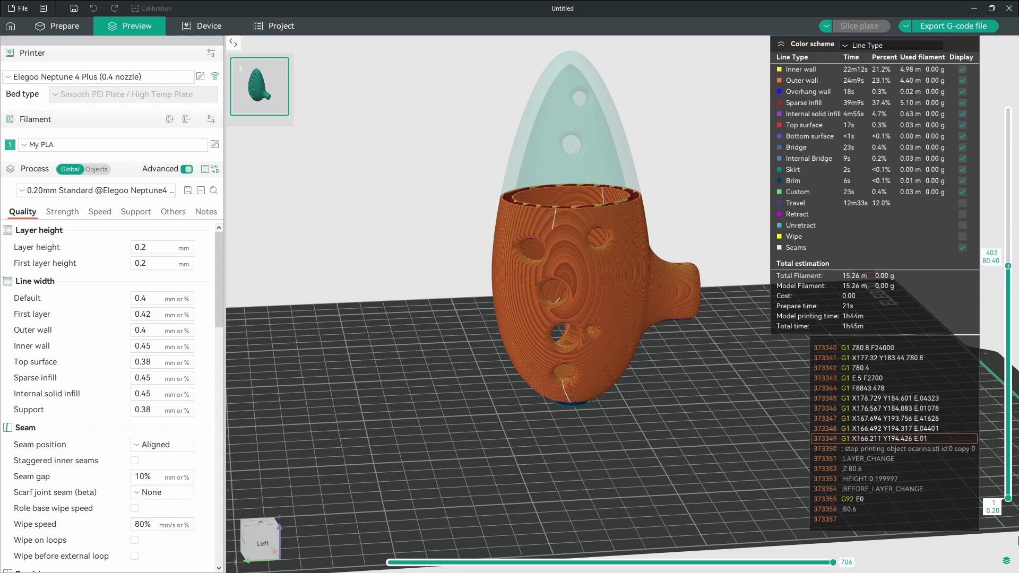
key(Up)
key(Up)
key(Up)
key(Up)
key(Up)
key(Up)
key(Up)
key(Up)
key(Up)
key(Up)
key(Up)
key(Up)
key(Up)
key(Up)
key(Up)
key(Up)
key(Up)
key(Up)
key(Up)
key(Up)
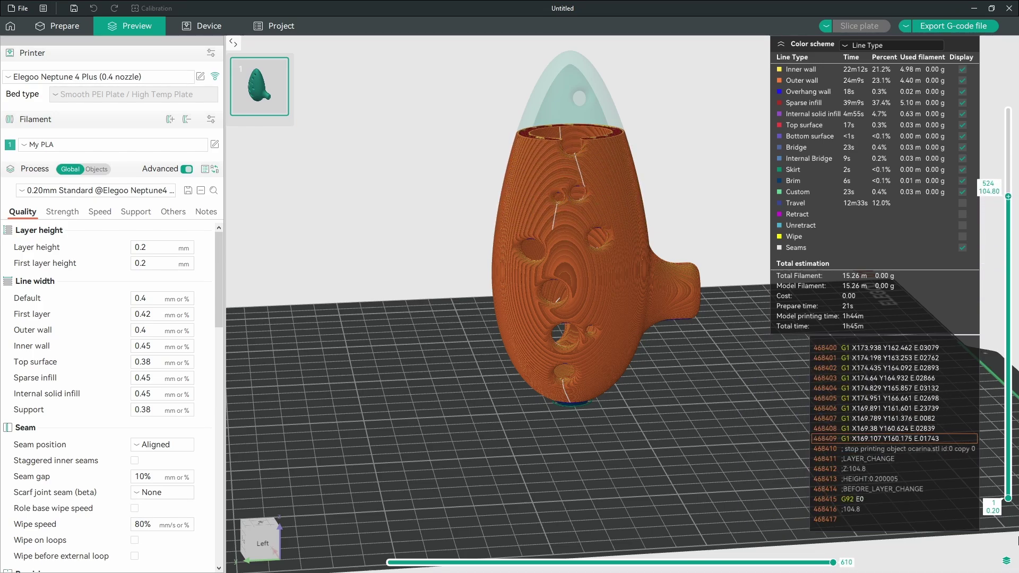
key(Up)
key(Up)
key(Up)
key(Up)
key(Up)
key(Up)
key(Up)
key(Up)
key(Up)
key(Up)
key(Up)
key(Up)
key(Up)
key(Up)
key(Up)
key(Up)
key(Up)
key(Up)
key(Up)
key(Up)
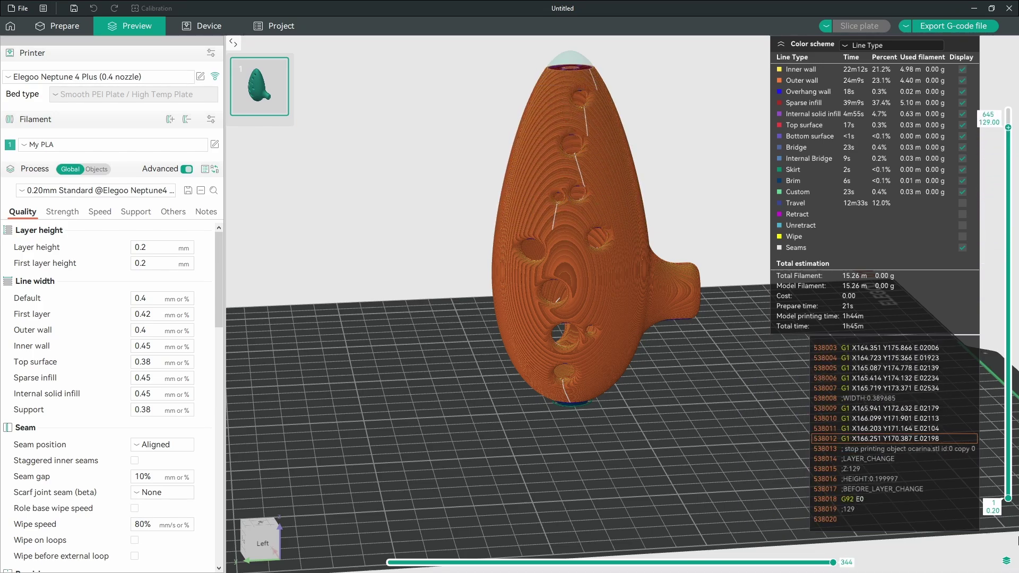